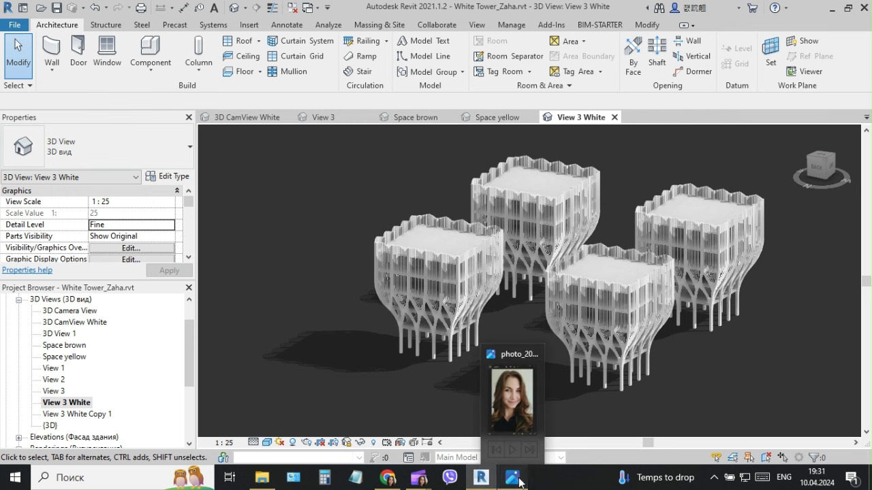
{"action": "left_click", "coordinate": [519, 482]}
{"action": "left_click", "coordinate": [735, 370]}
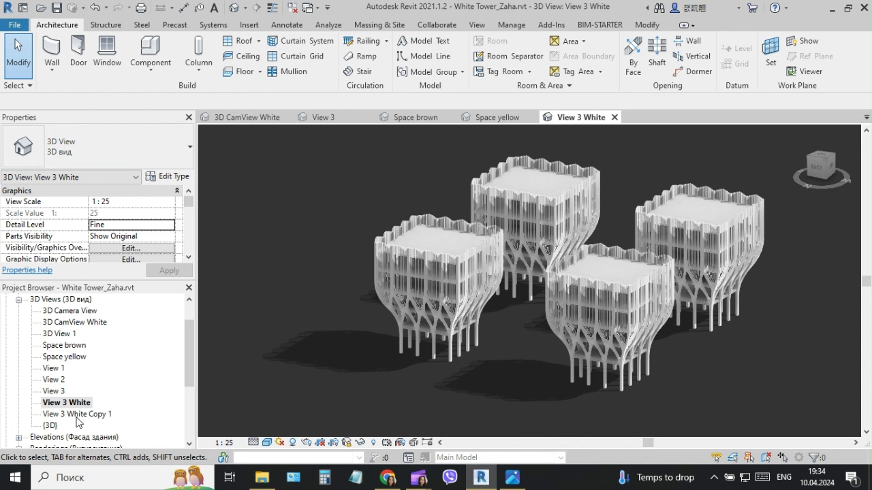
Open the View 1 perspective of the towers and switch to the default {3D} view.
{"action": "double_click", "coordinate": [59, 369]}
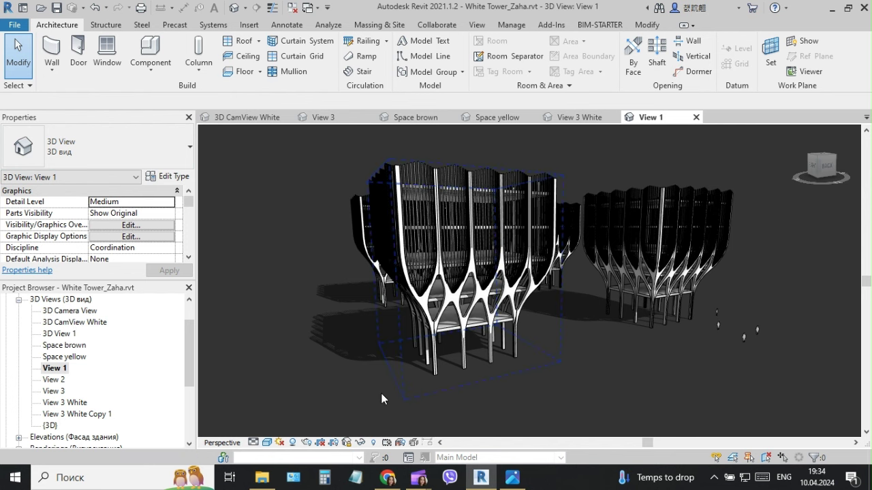
{"action": "left_click", "coordinate": [428, 237]}
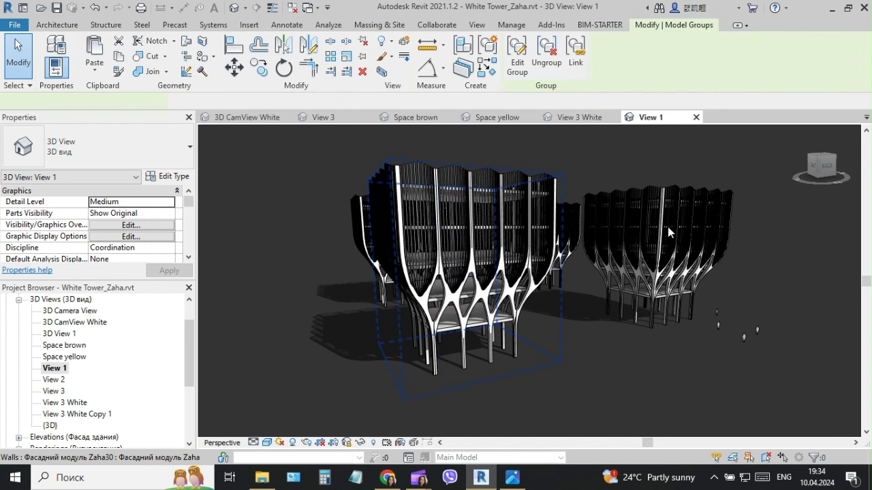
{"action": "left_click", "coordinate": [668, 344]}
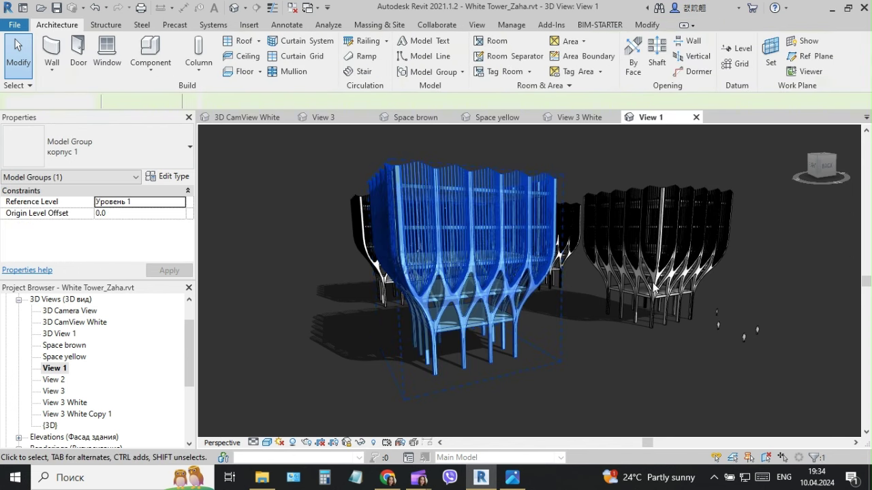
{"action": "key", "text": "3"}
{"action": "key", "text": "d"}
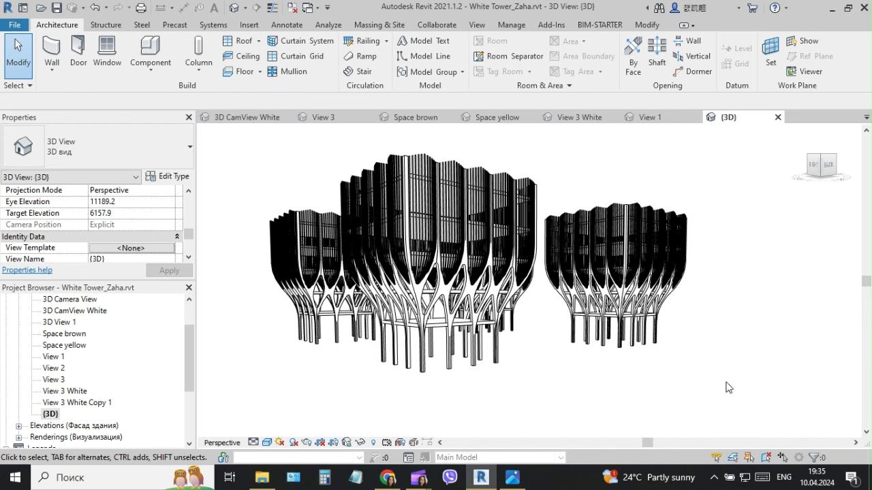
Capture a rectangular screen snip of the whole tower group in the {3D} view.
{"action": "key", "text": "super+shift+s"}
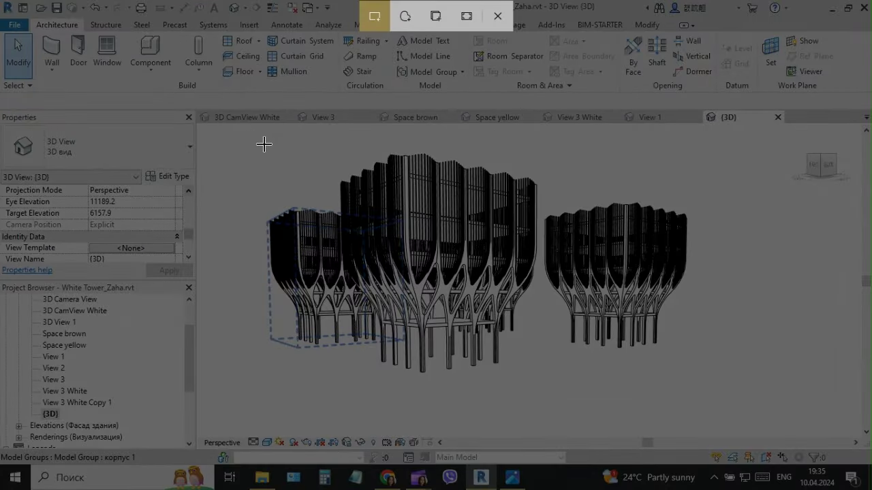
{"action": "key", "text": "Escape"}
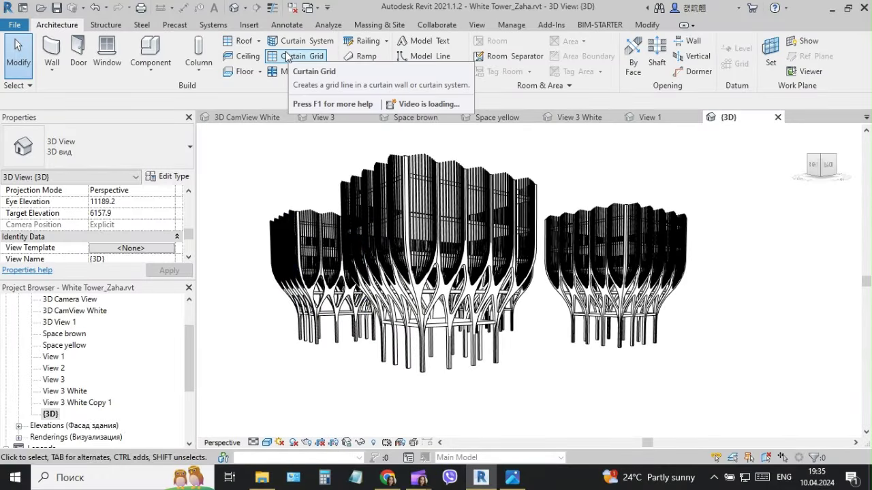
{"action": "key", "text": "super+shift+s"}
{"action": "left_click_drag", "start_coordinate": [243, 133], "coordinate": [733, 429]}
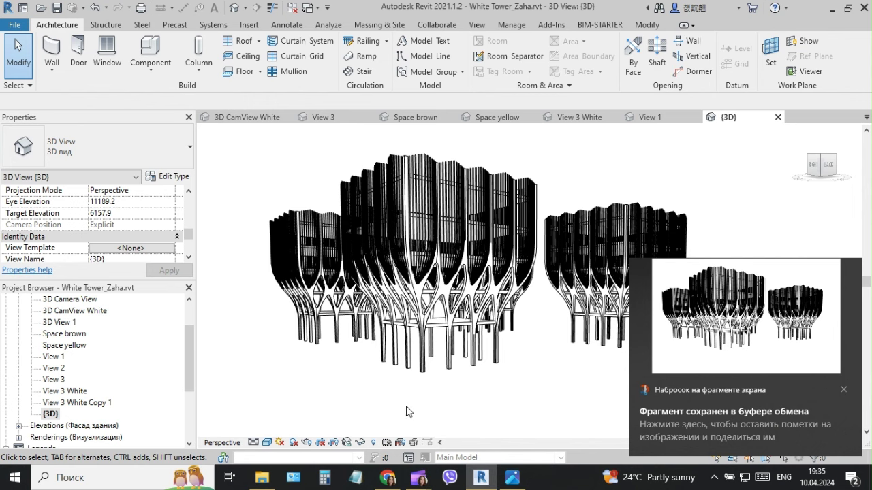
Switch to the ArchiVinci site in Chrome and open its image generation page.
{"action": "left_click", "coordinate": [400, 484]}
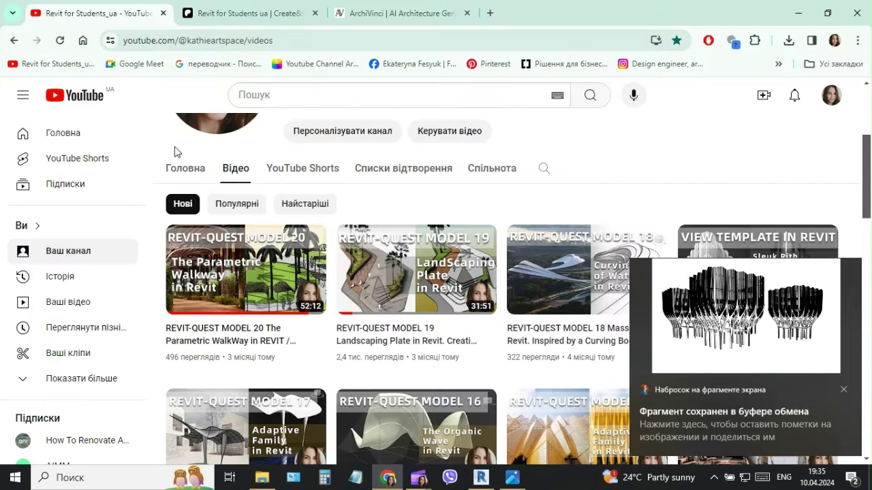
{"action": "left_click", "coordinate": [371, 21]}
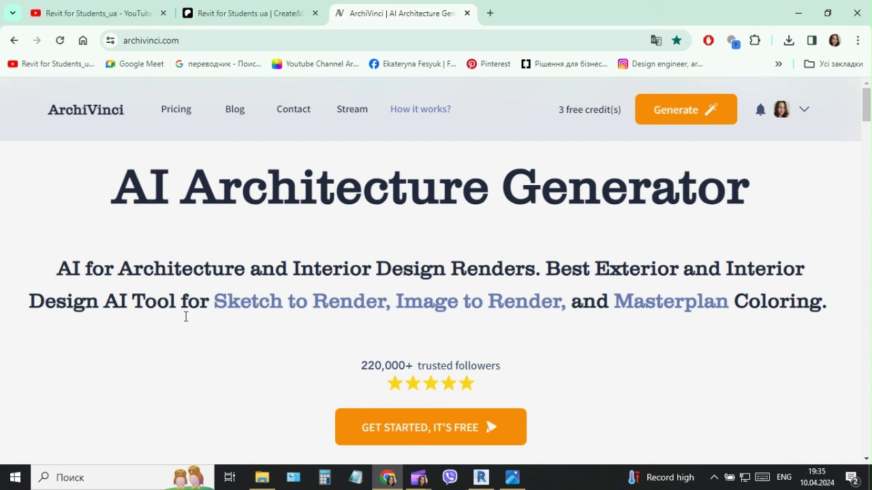
{"action": "left_click", "coordinate": [477, 442]}
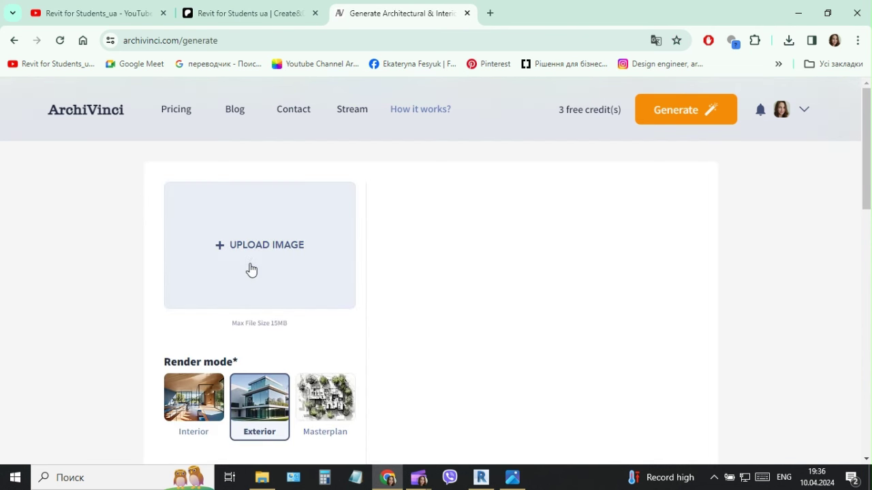
Upload the tower image "Снимок экрана 2023-11-29 110523.jpg" as the source for the render.
{"action": "left_click", "coordinate": [243, 249]}
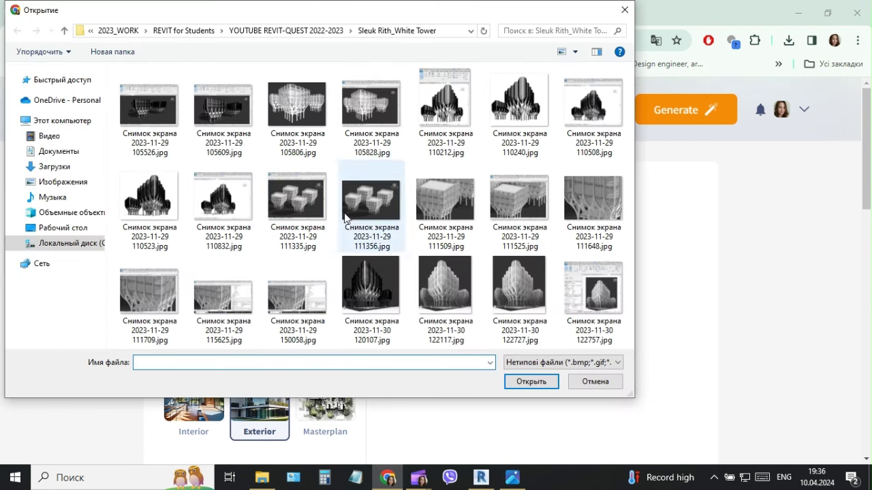
{"action": "left_click", "coordinate": [148, 197]}
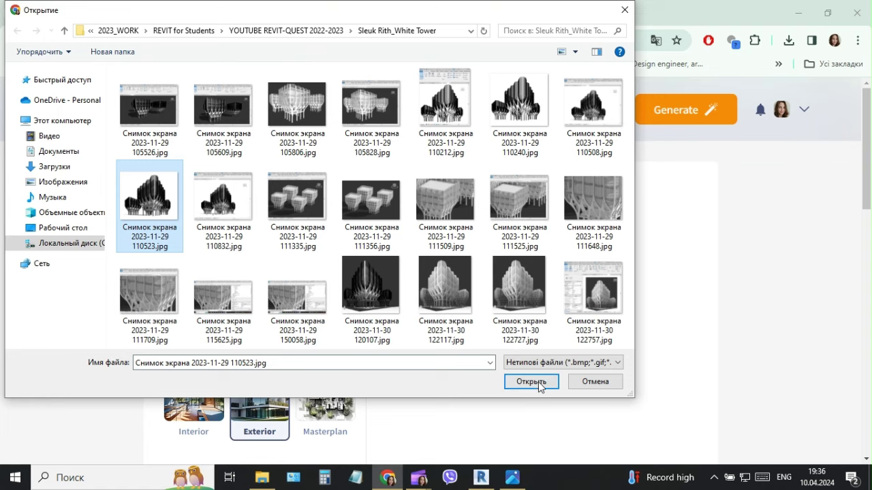
{"action": "left_click", "coordinate": [529, 381]}
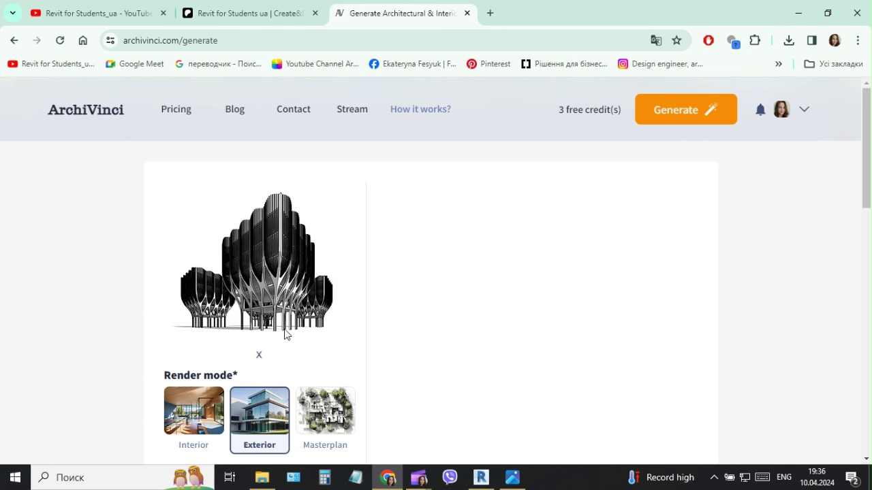
Enter the prompt "the modern institute with white stone colomns and white murble area".
{"action": "scroll", "coordinate": [284, 333], "scroll_direction": "down", "scroll_amount": 4}
{"action": "scroll", "coordinate": [255, 273], "scroll_direction": "up", "scroll_amount": 1}
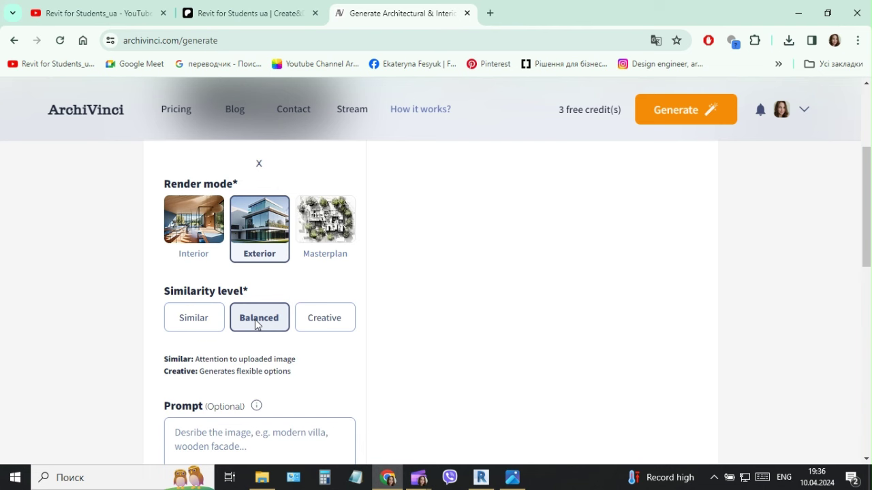
{"action": "scroll", "coordinate": [259, 327], "scroll_direction": "down", "scroll_amount": 3}
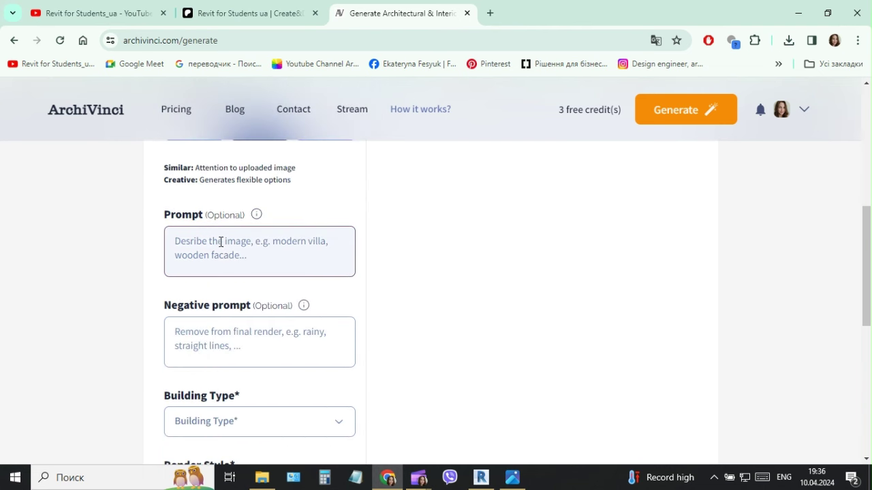
{"action": "left_click", "coordinate": [220, 241]}
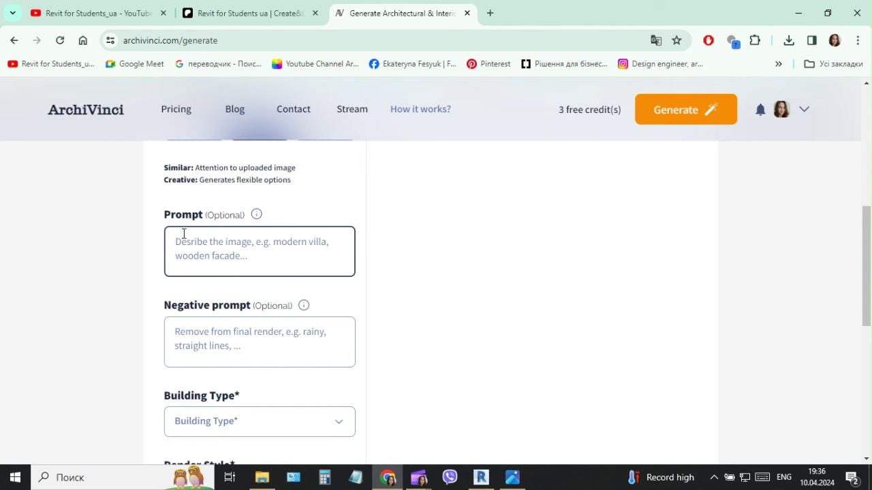
{"action": "type", "text": "th"}
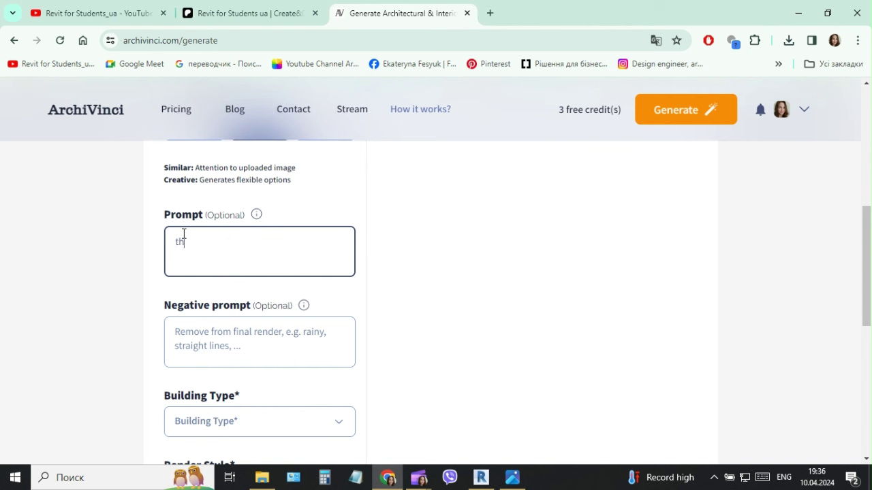
{"action": "type", "text": "e modern institute"}
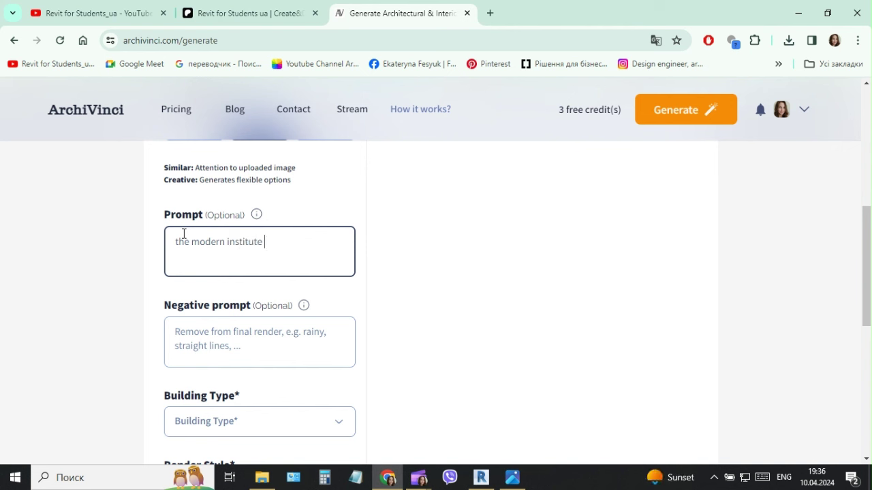
{"action": "type", "text": " with white stone co"}
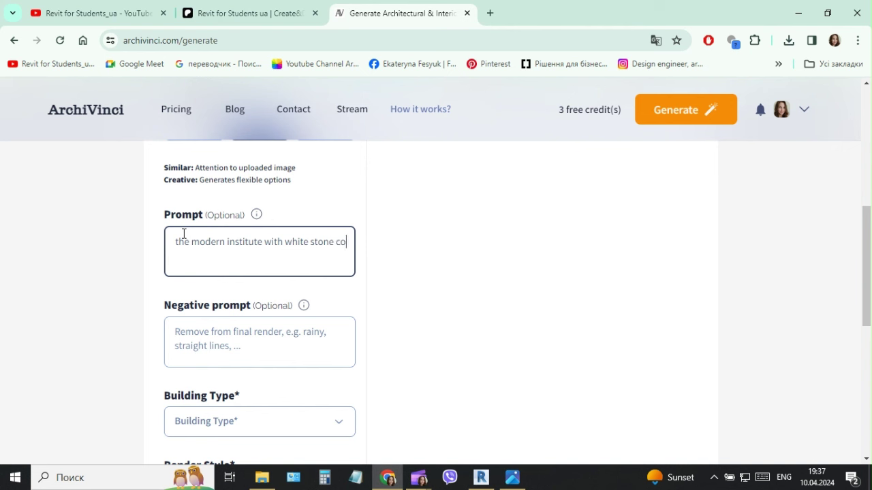
{"action": "type", "text": "lomns and ma"}
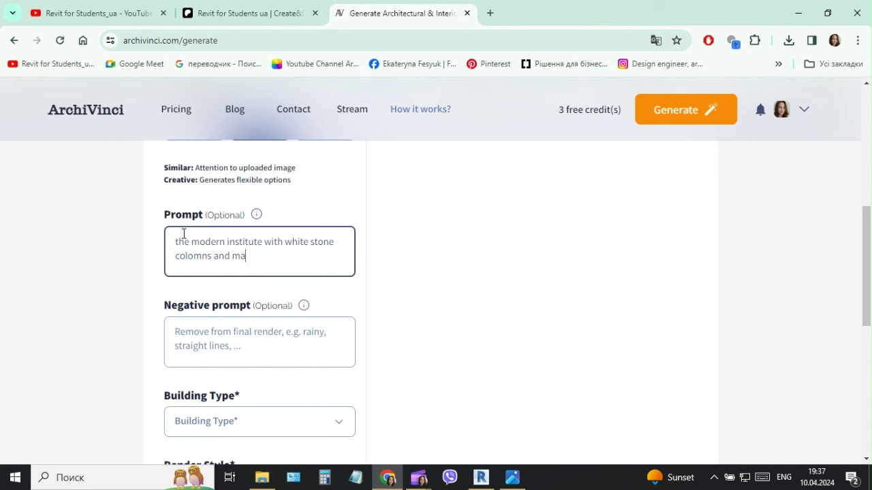
{"action": "key", "text": "BackSpace"}
{"action": "type", "text": "white murble area"}
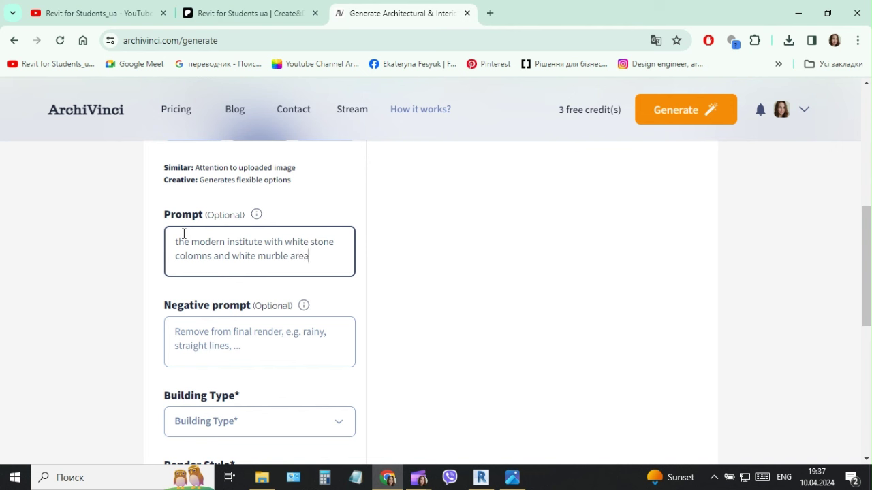
Enter "straight lines" as the negative prompt and set the building type to Museum.
{"action": "left_click", "coordinate": [239, 342]}
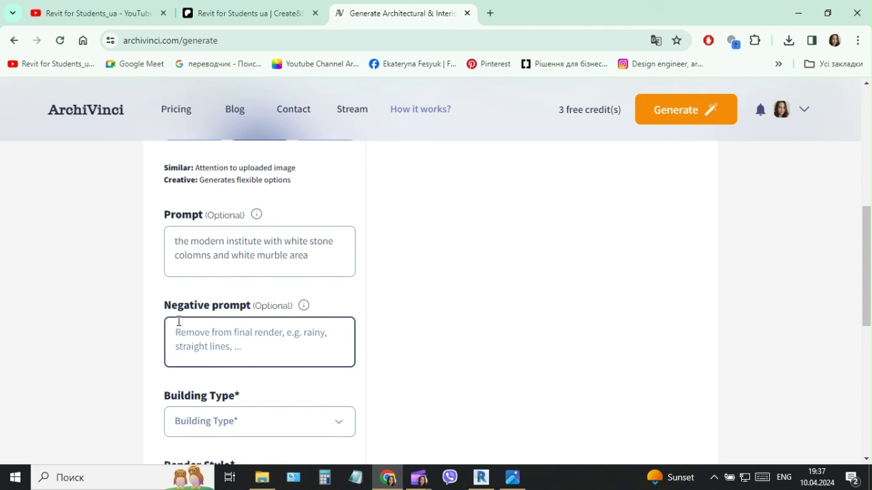
{"action": "type", "text": "straight lines"}
{"action": "scroll", "coordinate": [303, 379], "scroll_direction": "down", "scroll_amount": 1}
{"action": "left_click", "coordinate": [304, 365]}
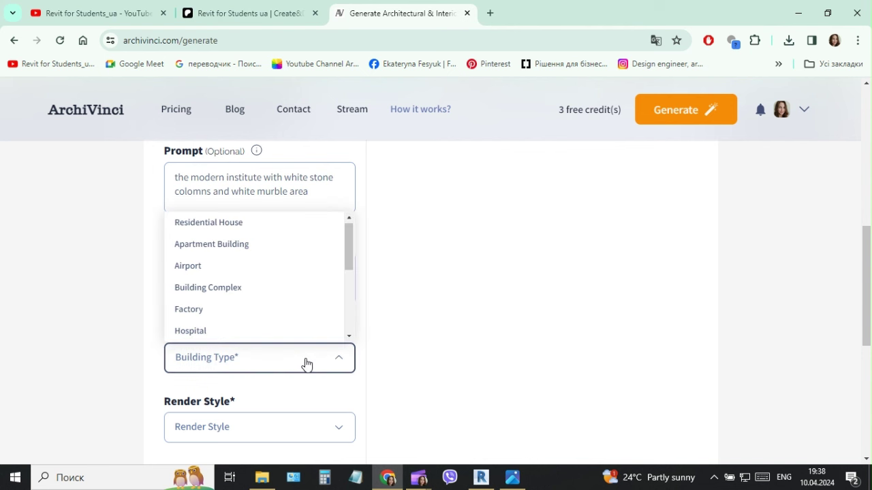
{"action": "scroll", "coordinate": [293, 324], "scroll_direction": "down", "scroll_amount": 2}
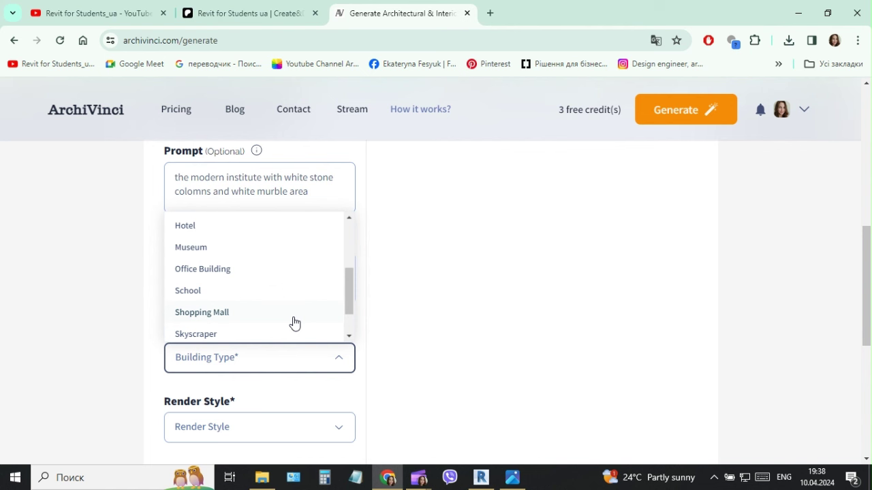
{"action": "scroll", "coordinate": [241, 319], "scroll_direction": "down", "scroll_amount": 1}
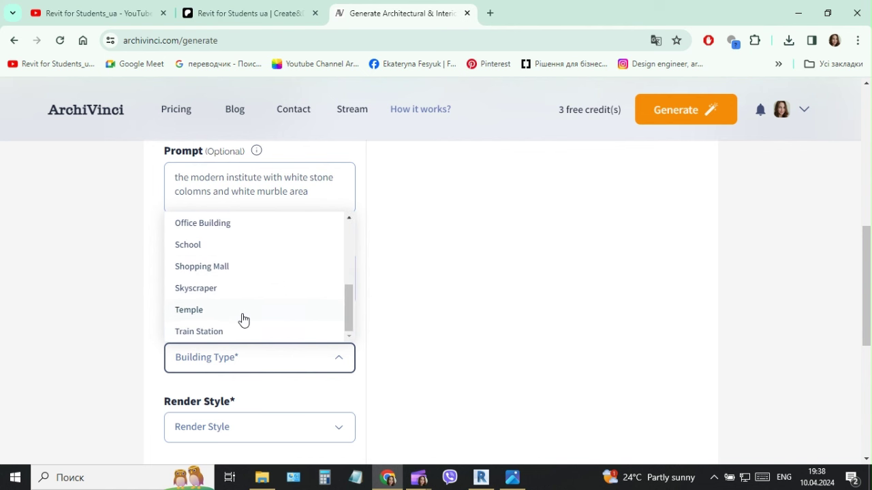
{"action": "scroll", "coordinate": [243, 321], "scroll_direction": "up", "scroll_amount": 2}
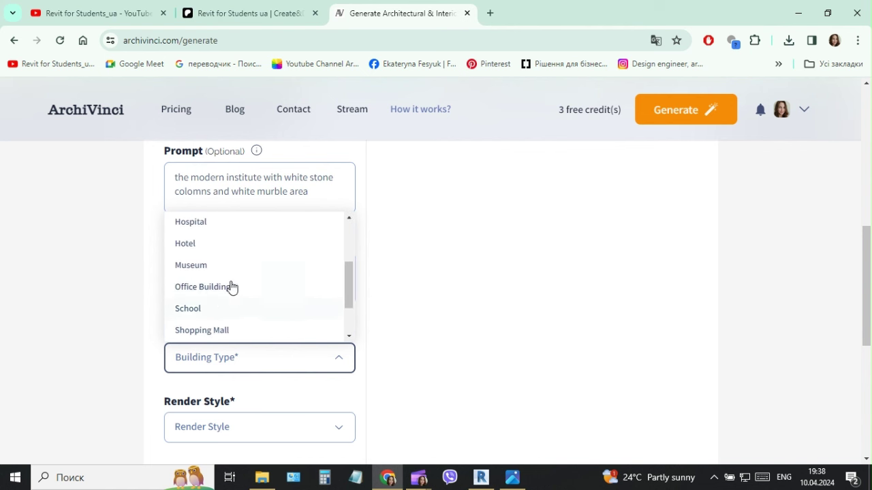
{"action": "left_click", "coordinate": [199, 272]}
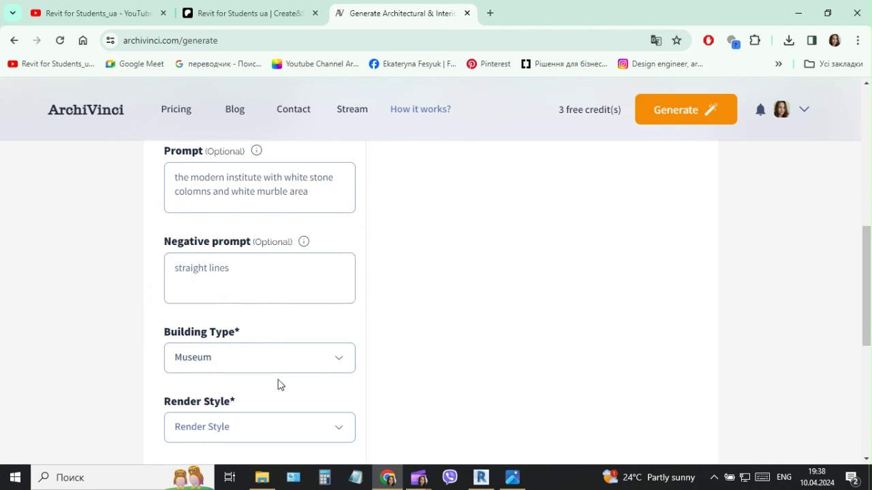
Set the render style to Photographic Realism.
{"action": "scroll", "coordinate": [278, 375], "scroll_direction": "down", "scroll_amount": 2}
{"action": "left_click", "coordinate": [270, 304]}
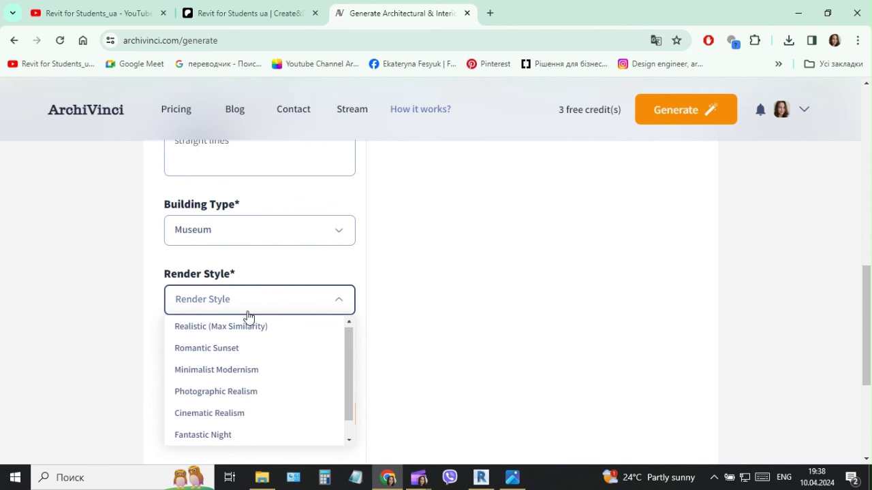
{"action": "left_click", "coordinate": [253, 400]}
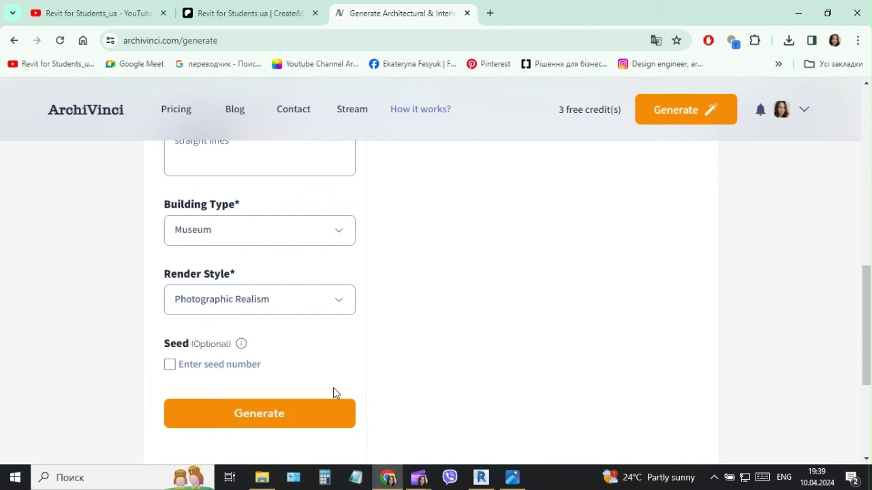
Enable the optional seed number and set it to 1.
{"action": "left_click", "coordinate": [172, 367]}
{"action": "scroll", "coordinate": [232, 373], "scroll_direction": "down", "scroll_amount": 1}
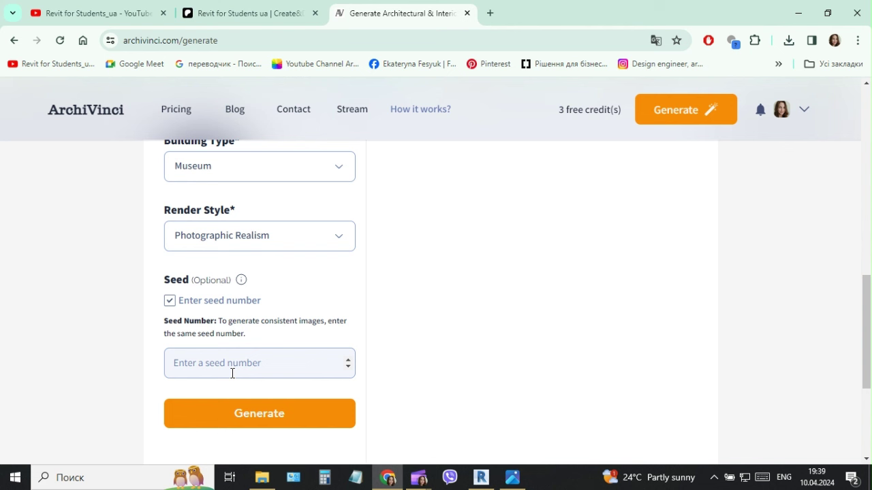
{"action": "left_click", "coordinate": [233, 366]}
{"action": "left_click", "coordinate": [347, 361]}
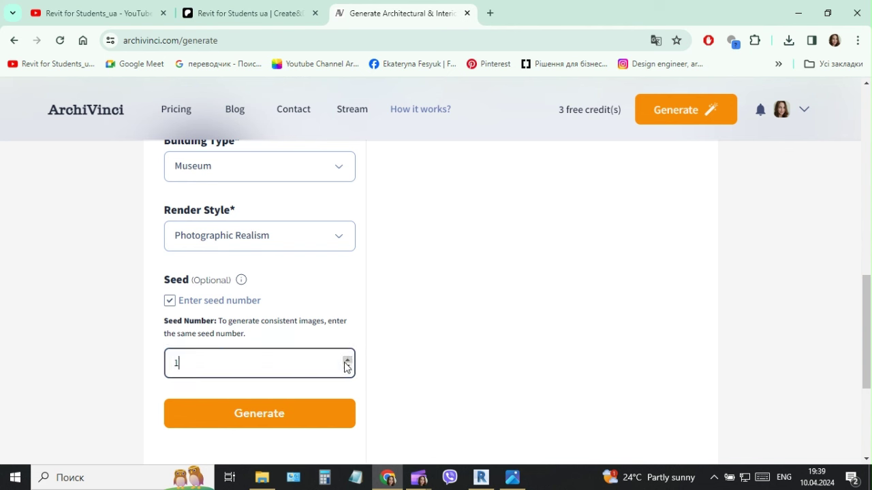
{"action": "left_click", "coordinate": [347, 360]}
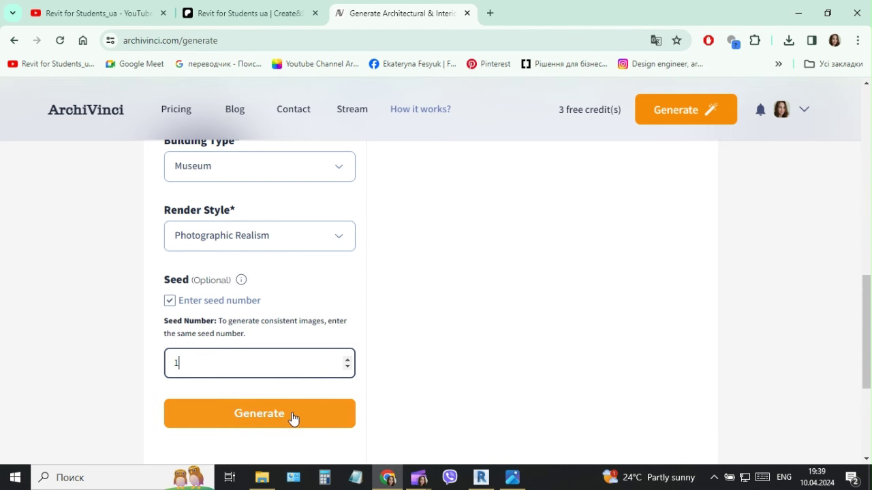
Generate the exterior render from the uploaded tower image and view the result.
{"action": "left_click", "coordinate": [292, 414]}
{"action": "scroll", "coordinate": [541, 324], "scroll_direction": "up", "scroll_amount": 2}
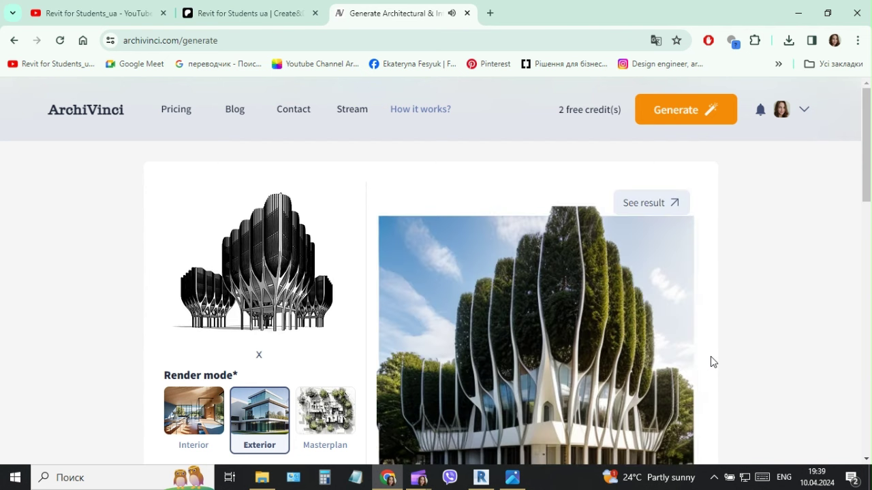
{"action": "scroll", "coordinate": [710, 361], "scroll_direction": "down", "scroll_amount": 1}
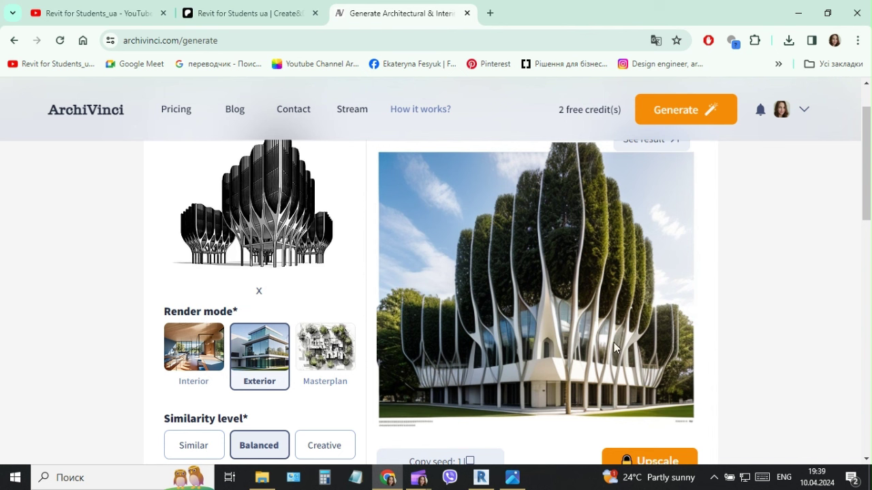
Save the full-size generated render as a PNG image in the Downloads folder (Загрузки) and return to the ArchiVinci generator page.
{"action": "scroll", "coordinate": [580, 293], "scroll_direction": "up", "scroll_amount": 1}
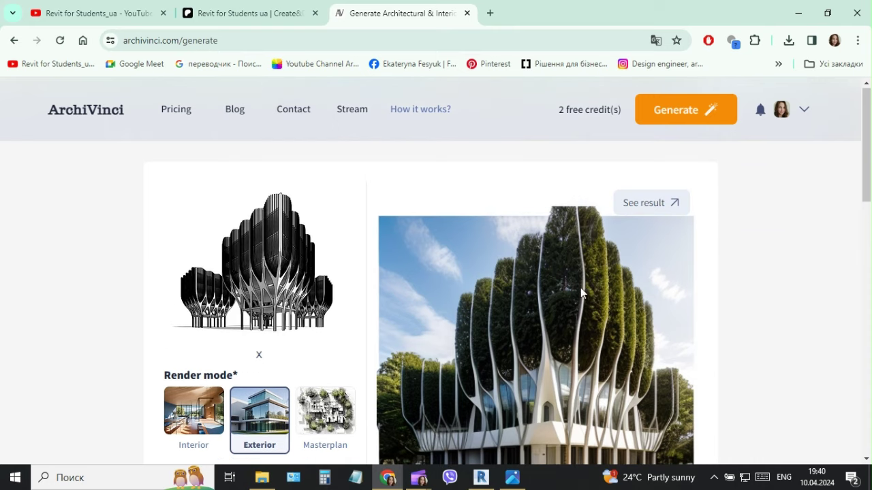
{"action": "left_click", "coordinate": [653, 206]}
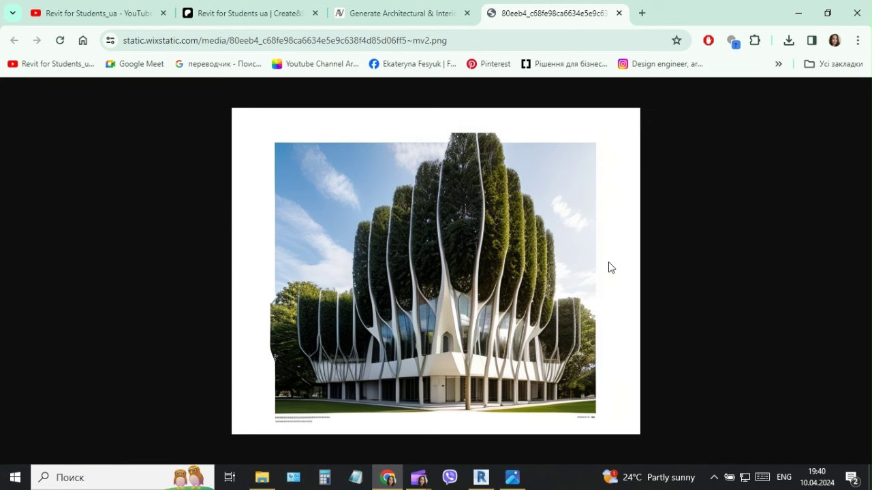
{"action": "right_click", "coordinate": [534, 275]}
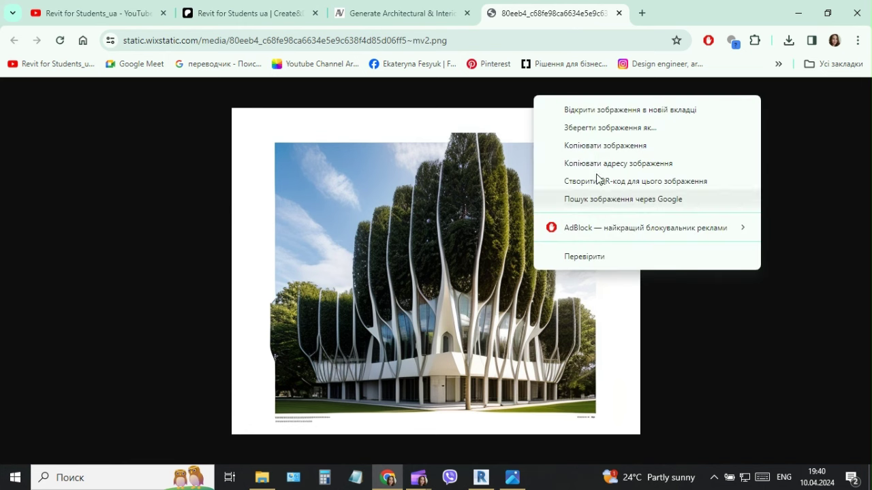
{"action": "left_click", "coordinate": [611, 129]}
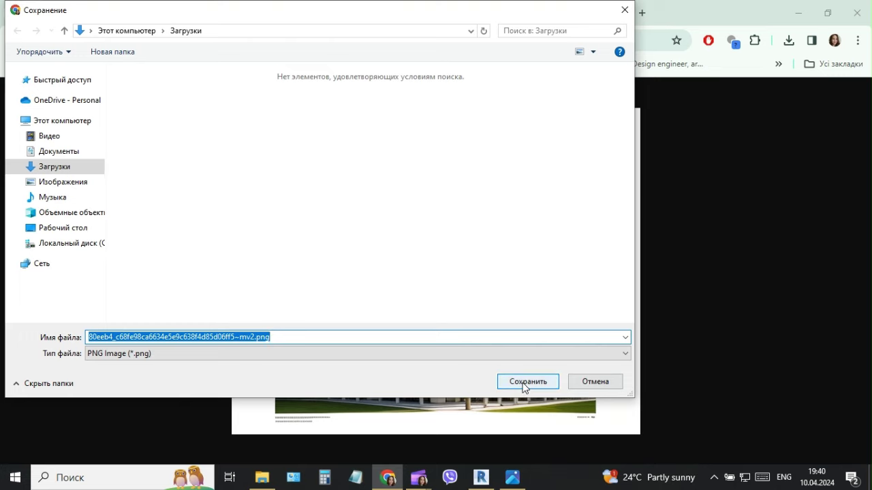
{"action": "left_click", "coordinate": [527, 382]}
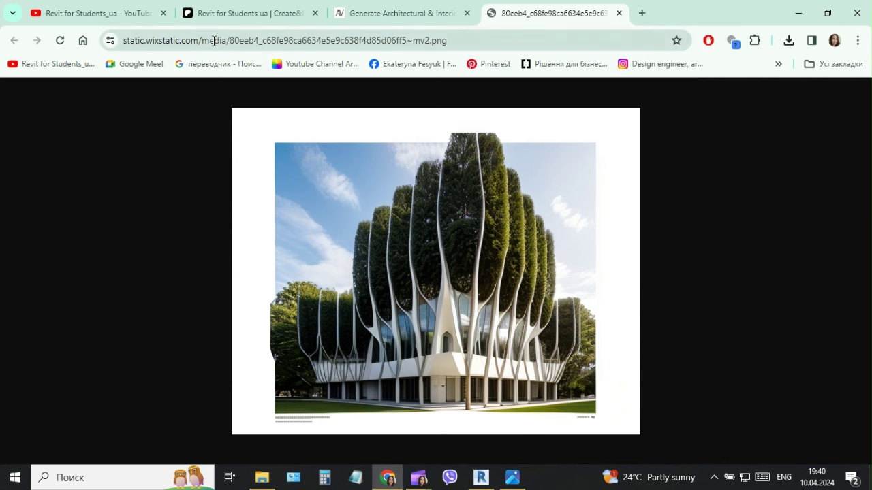
{"action": "left_click", "coordinate": [398, 11]}
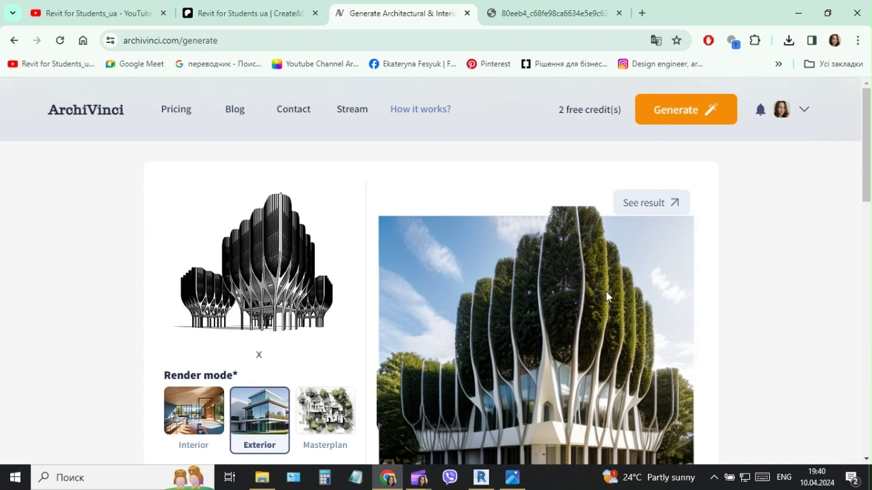
{"action": "scroll", "coordinate": [630, 296], "scroll_direction": "down", "scroll_amount": 1}
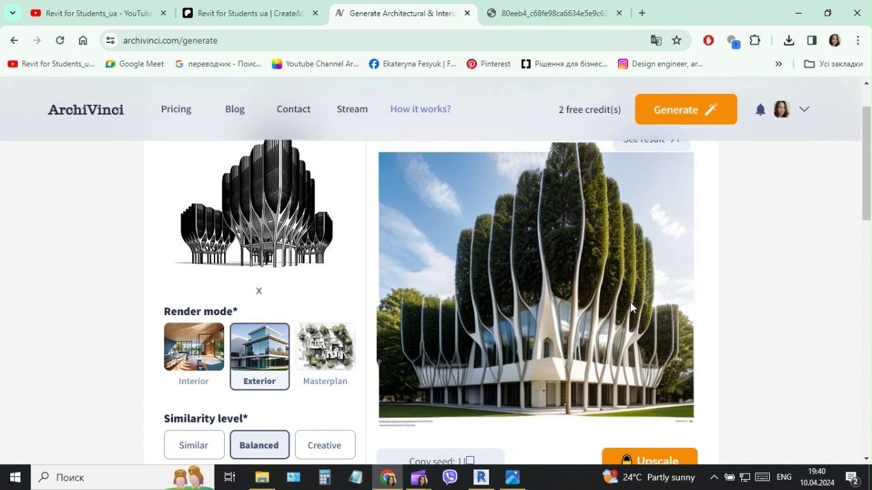